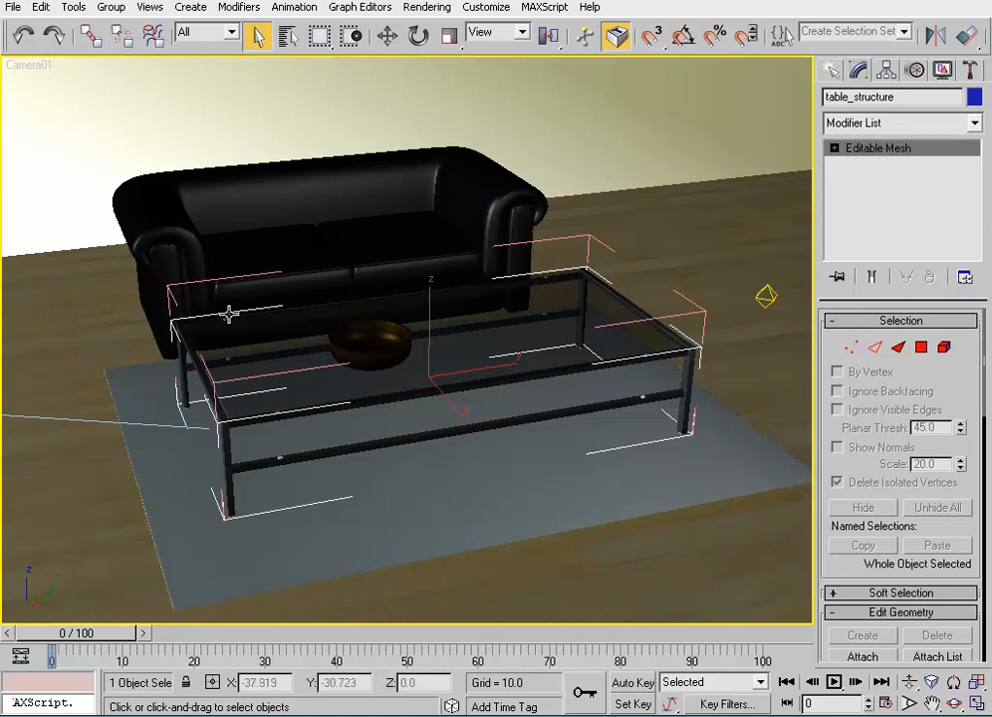
# Switch to the Move tool and try moving the table_structure object with its gizmo.
pyautogui.rightClick(295, 405)
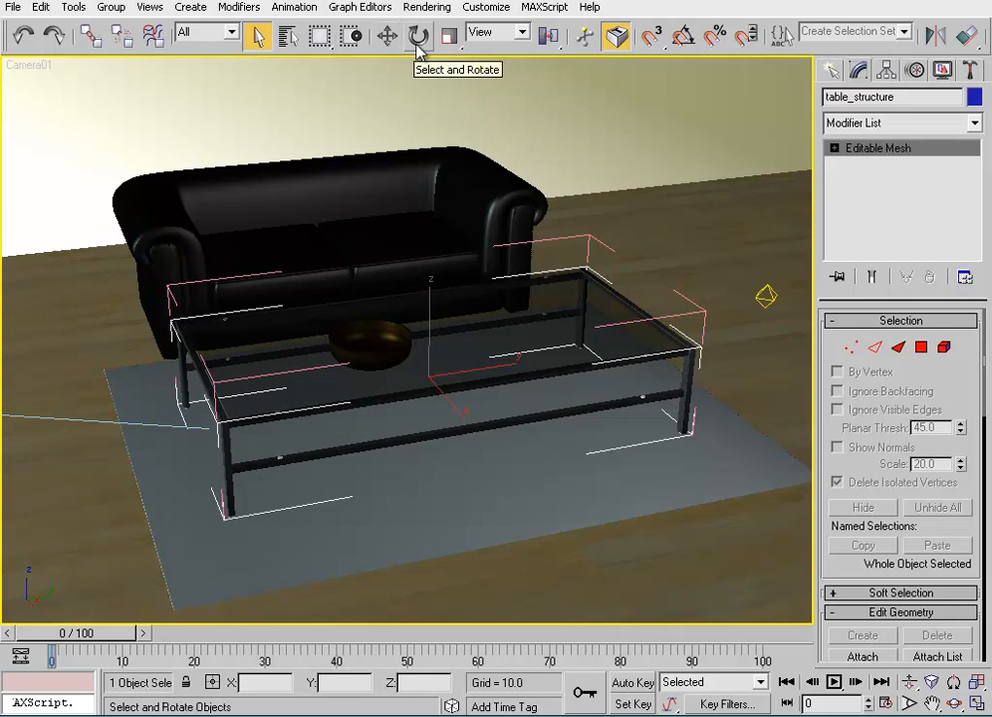
pyautogui.rightClick(320, 295)
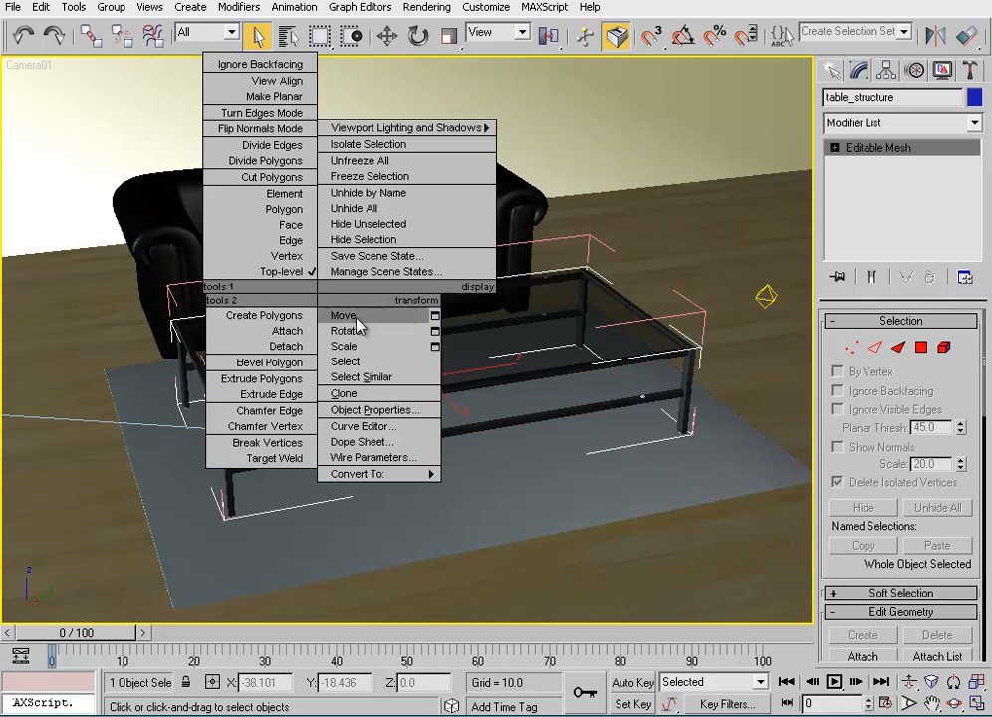
pyautogui.click(351, 317)
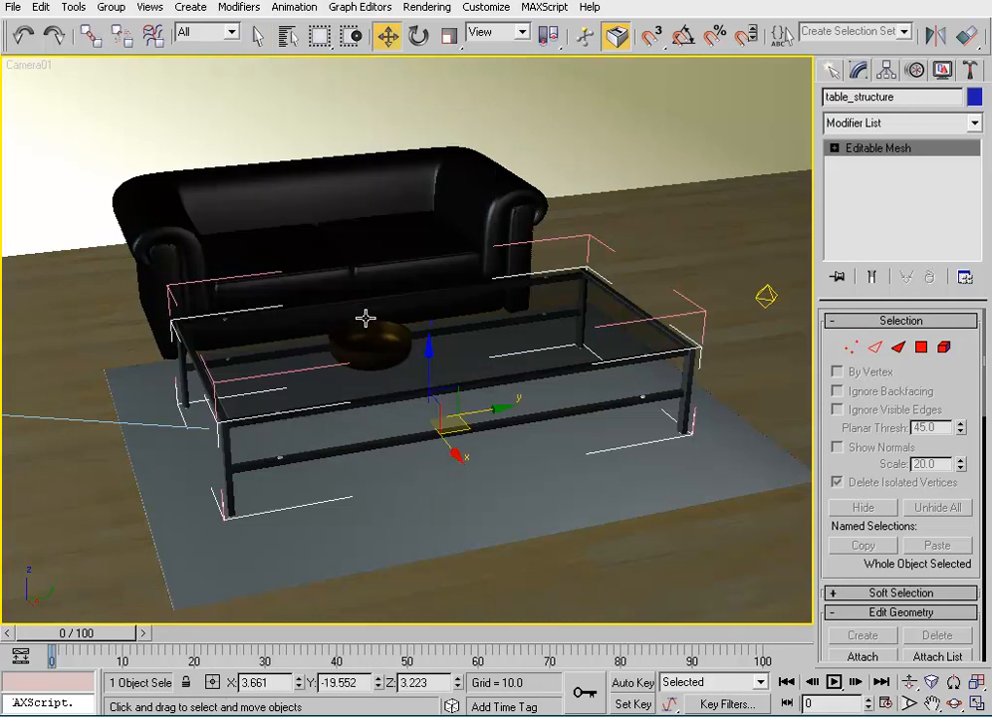
pyautogui.moveTo(501, 420); pyautogui.dragTo(463, 345)
# Switch to the Rotate tool and try rotating the table_structure object about its Z axis.
pyautogui.rightClick(395, 376)
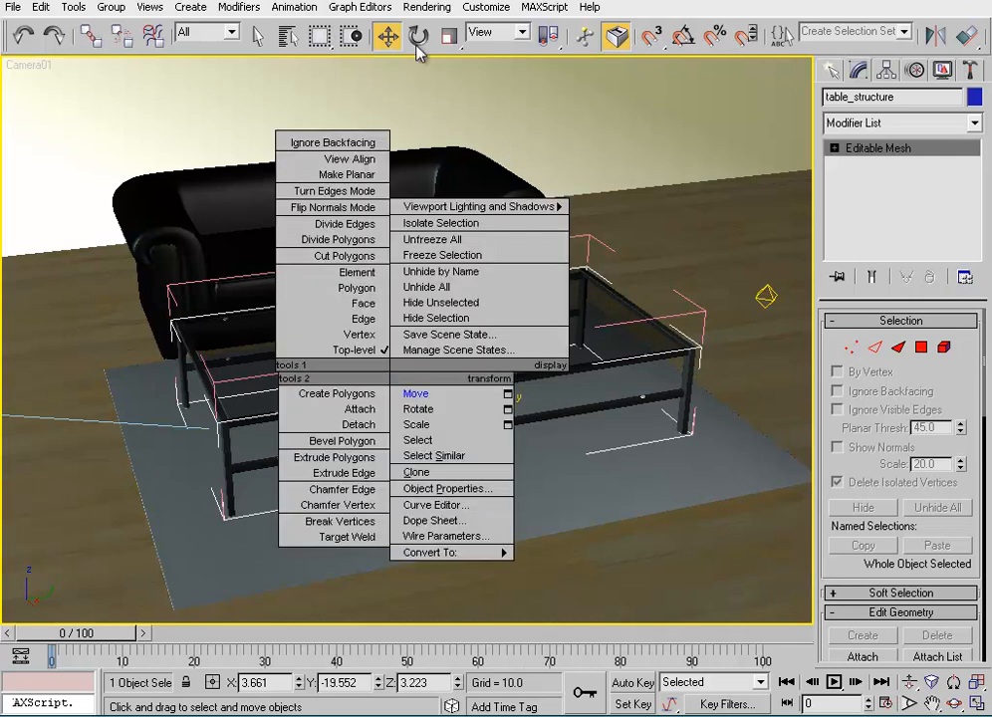
pyautogui.click(418, 410)
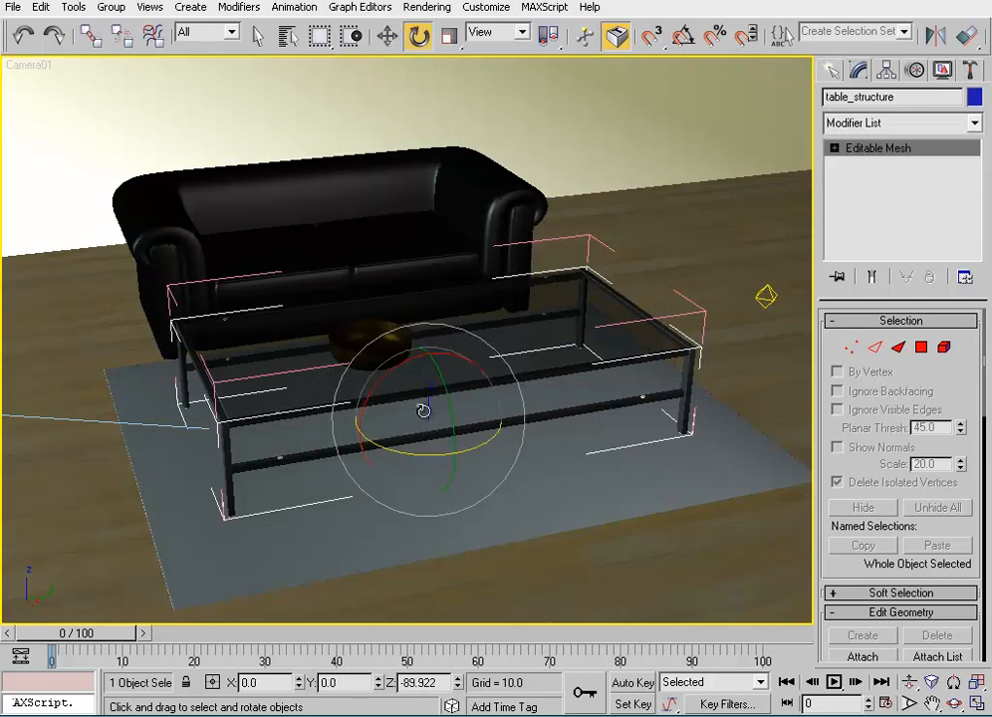
pyautogui.moveTo(436, 458); pyautogui.dragTo(388, 432)
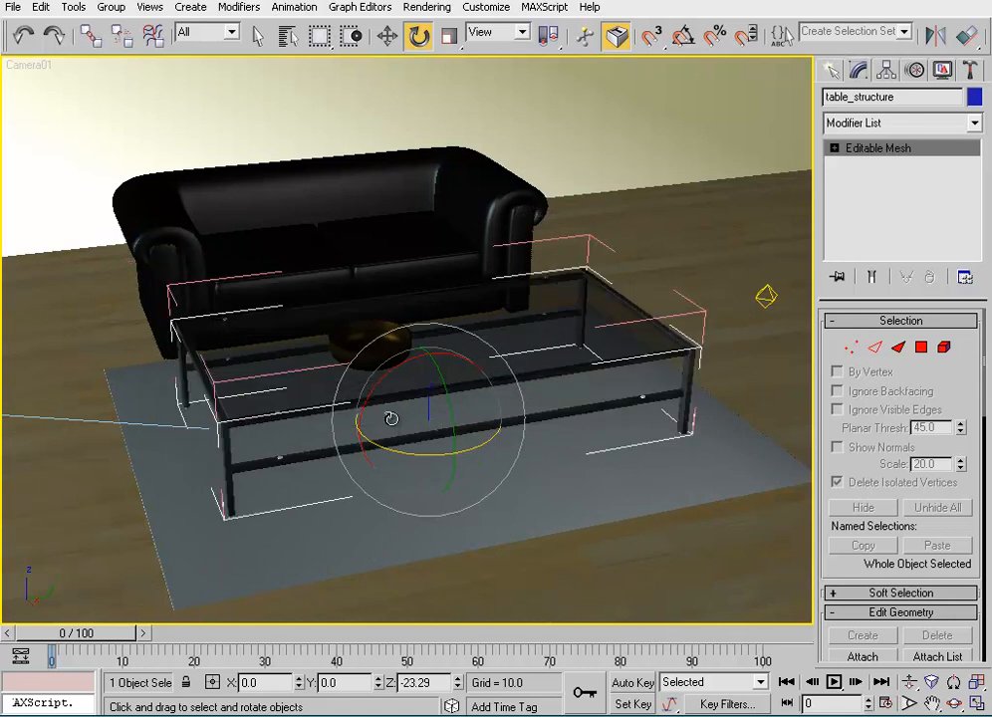
# Switch to the Scale tool and try scaling the table_structure object with its gizmo.
pyautogui.rightClick(404, 387)
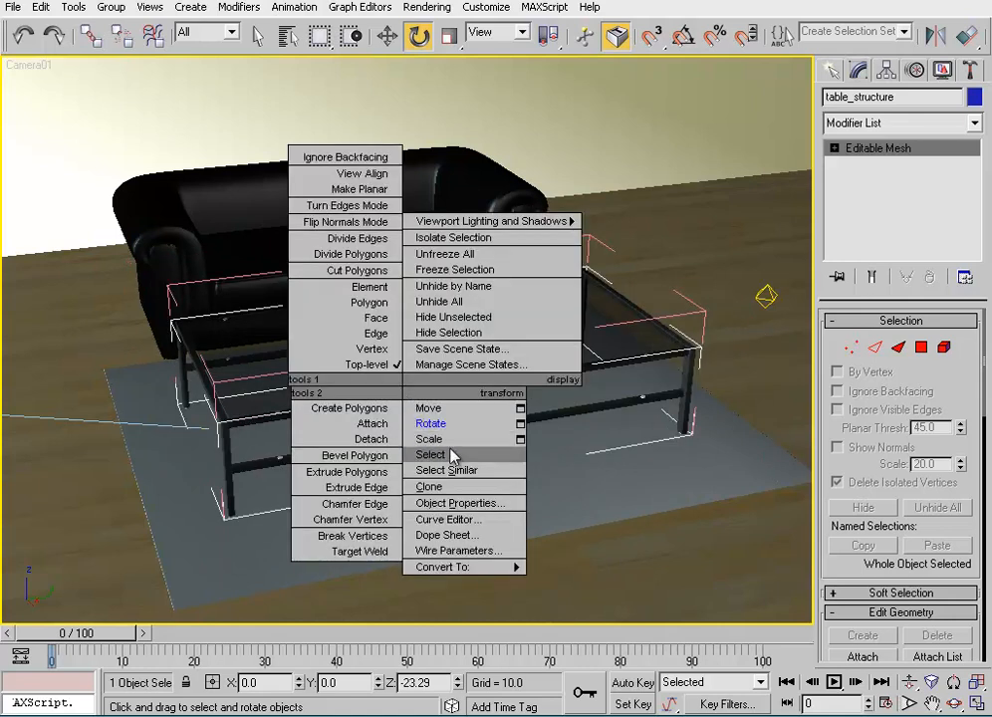
pyautogui.click(430, 439)
pyautogui.moveTo(428, 409); pyautogui.dragTo(475, 409)
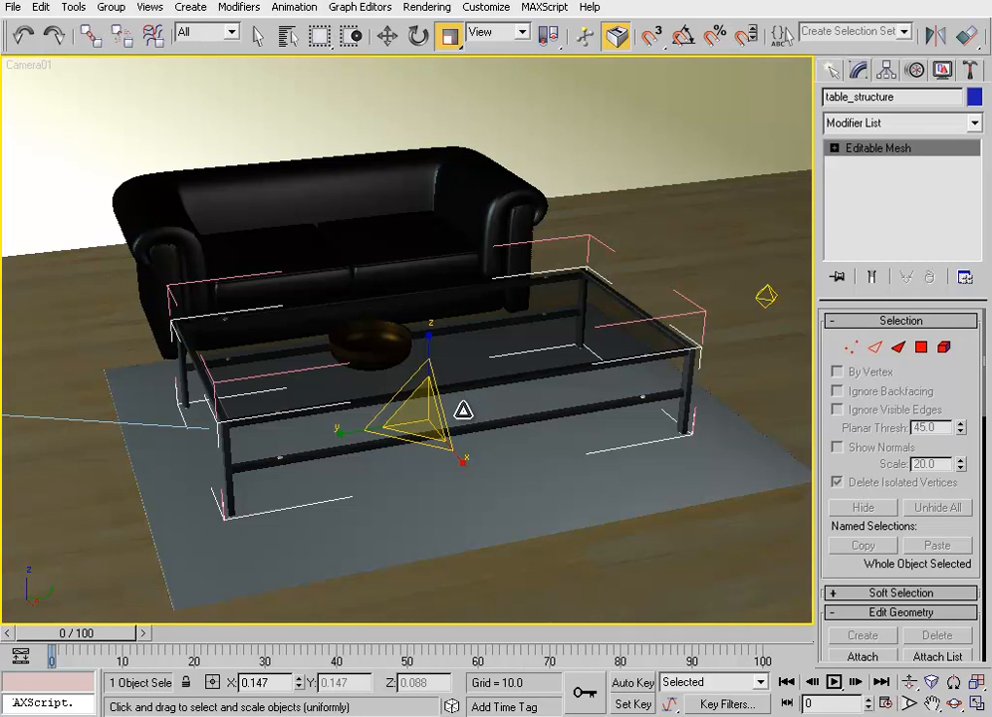
# Hide the table_structure object and, with the table glass selected, unhide all objects.
pyautogui.rightClick(474, 357)
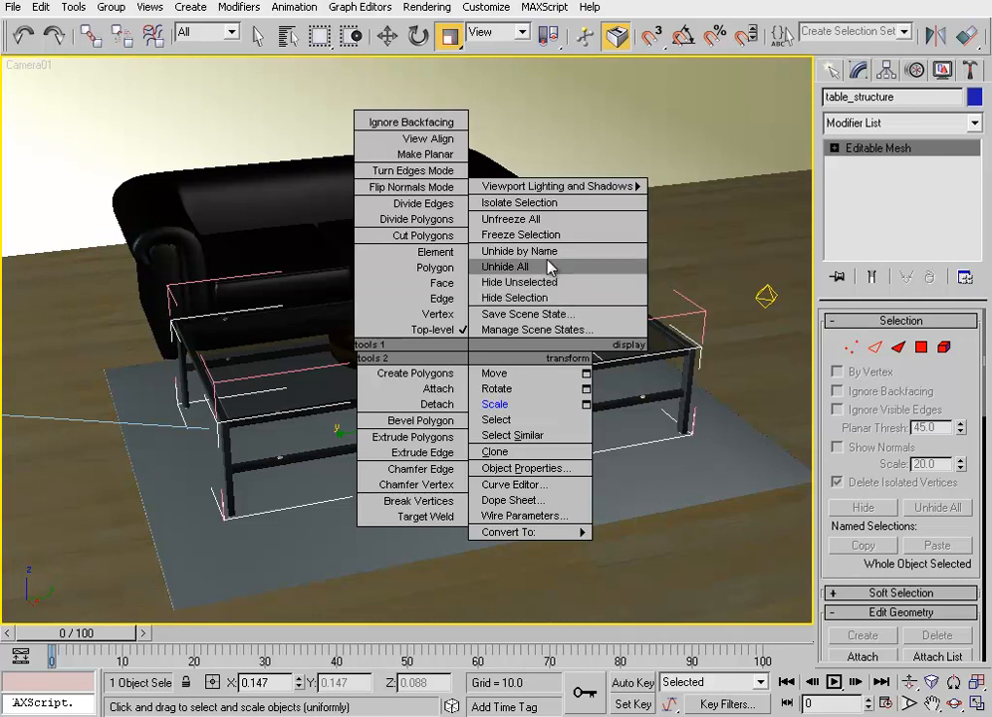
pyautogui.click(515, 298)
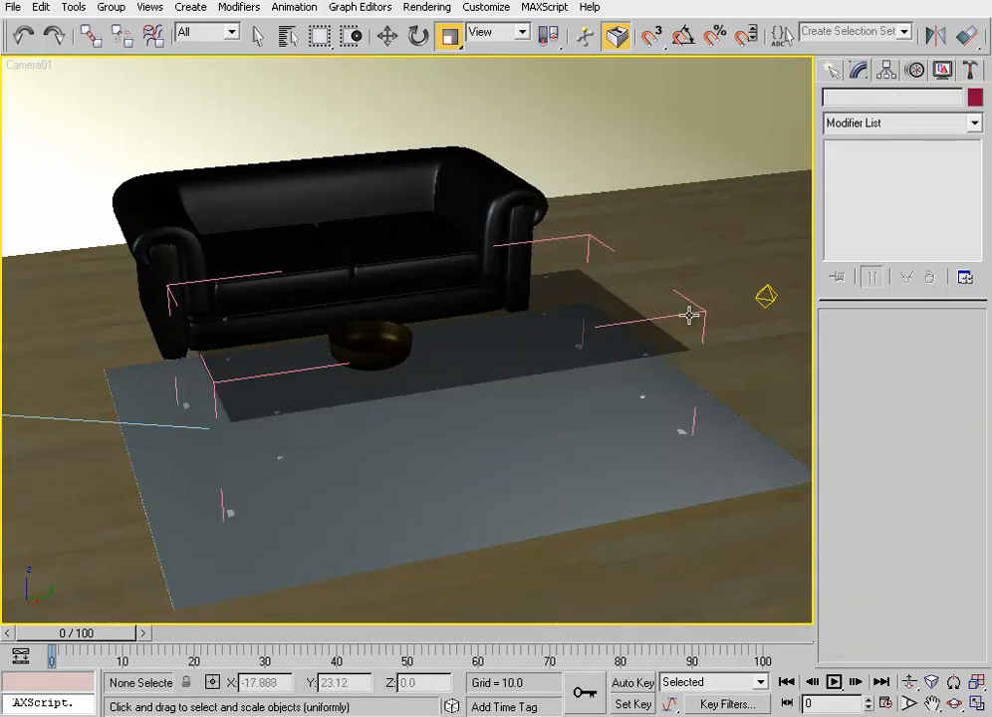
pyautogui.click(519, 317)
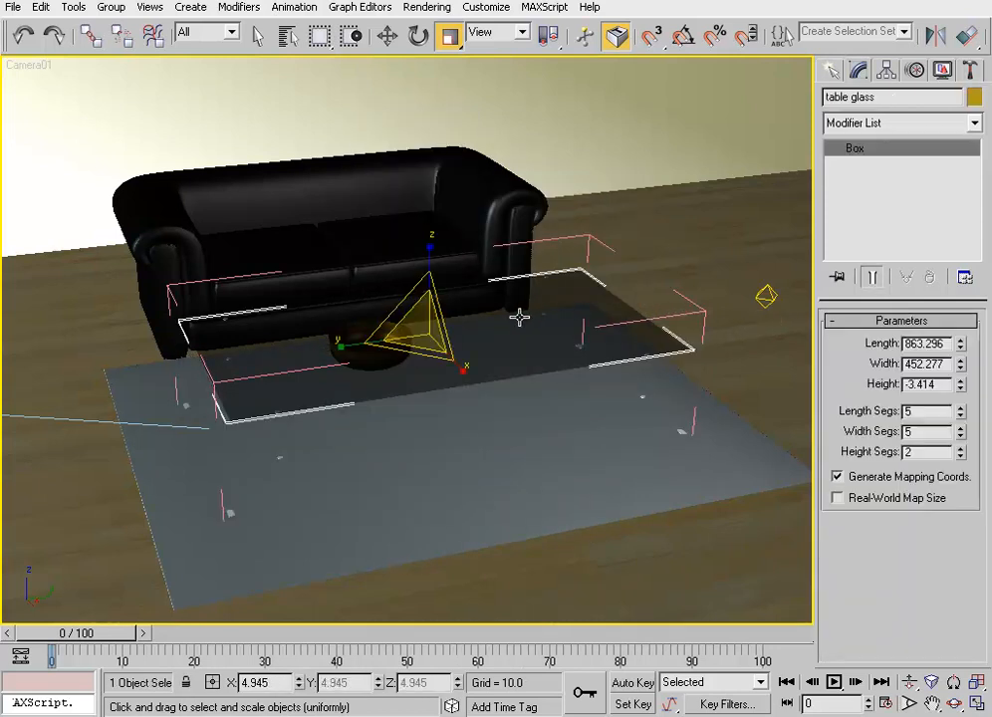
pyautogui.rightClick(519, 317)
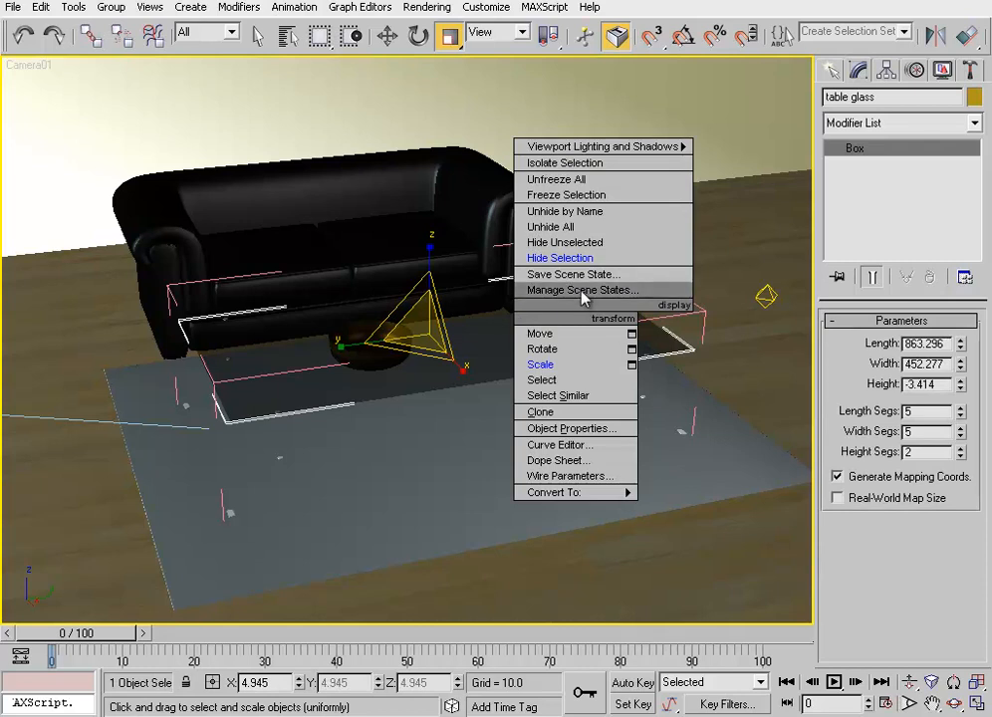
pyautogui.click(551, 227)
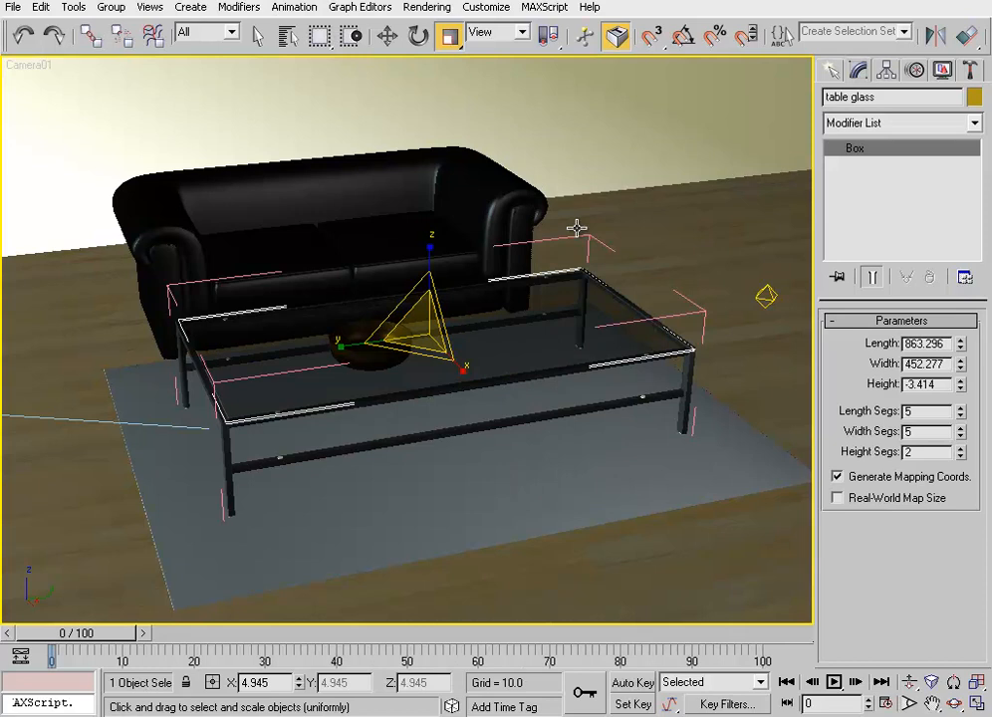
# Hide everything except the selected table glass and bring all hidden objects back.
pyautogui.rightClick(485, 310)
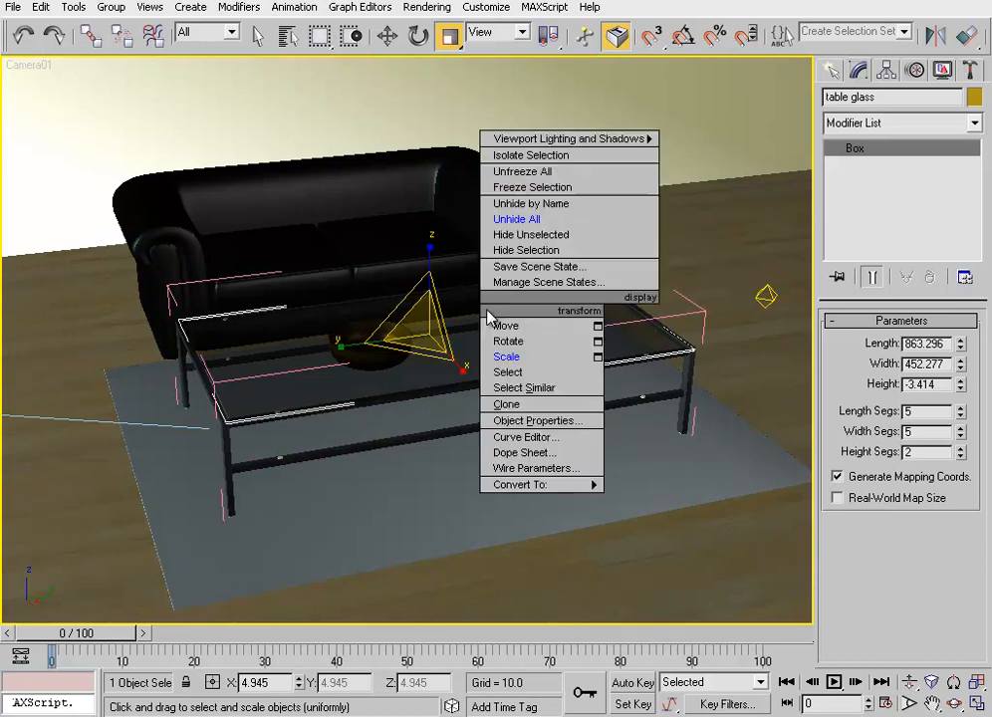
pyautogui.click(563, 236)
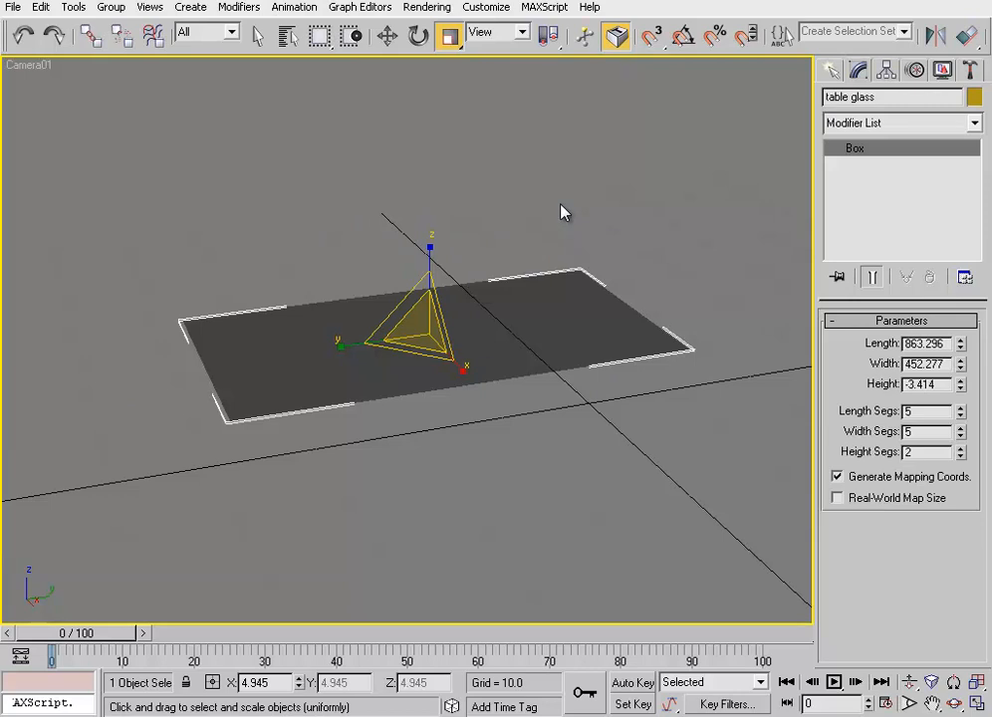
pyautogui.rightClick(527, 303)
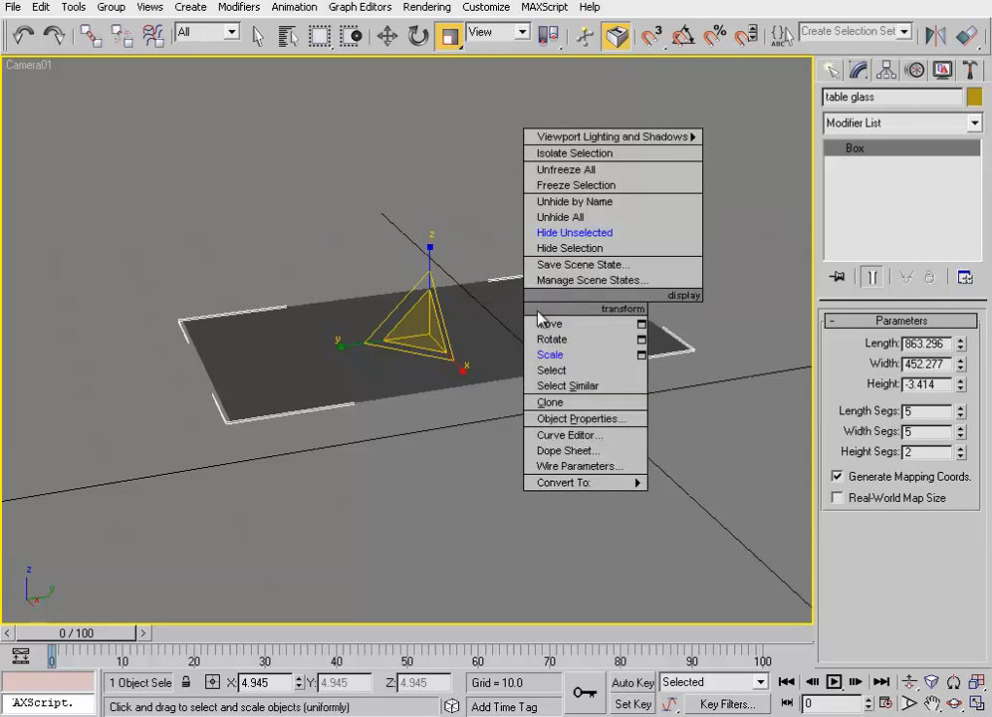
pyautogui.click(564, 218)
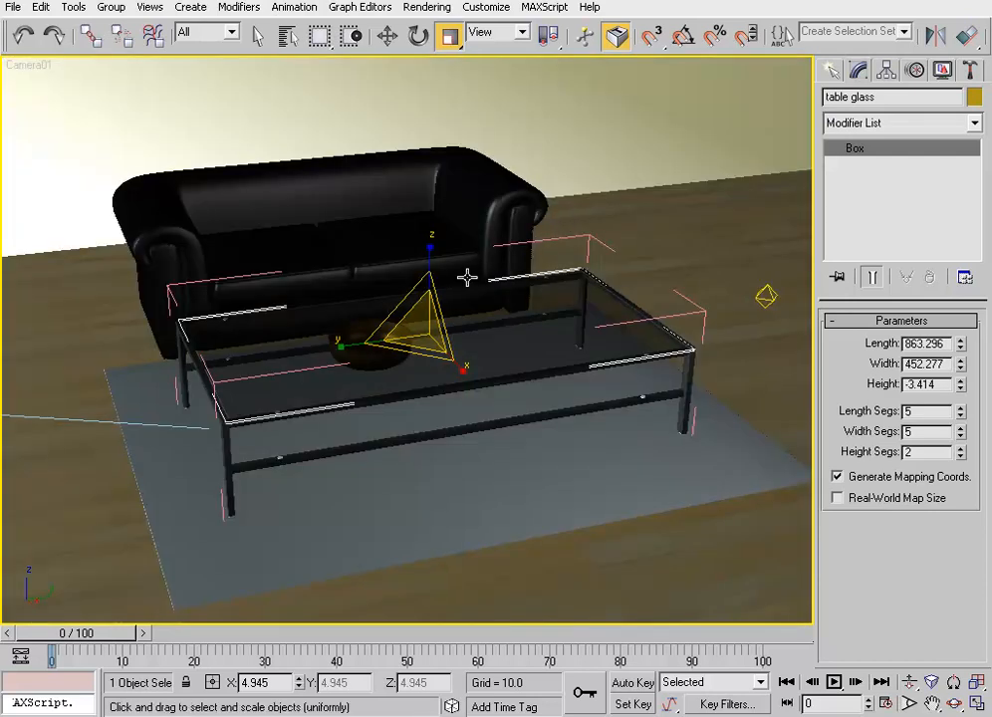
# Compare the context commands offered for the table glass box and for the table_structure mesh.
pyautogui.rightClick(420, 380)
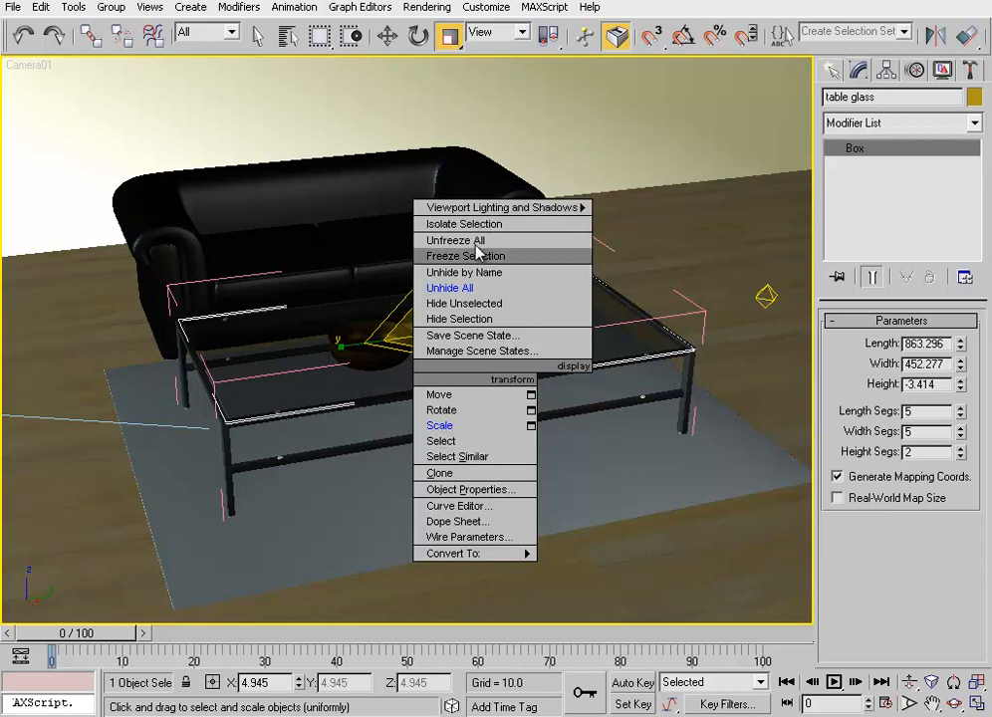
pyautogui.moveTo(477, 213)
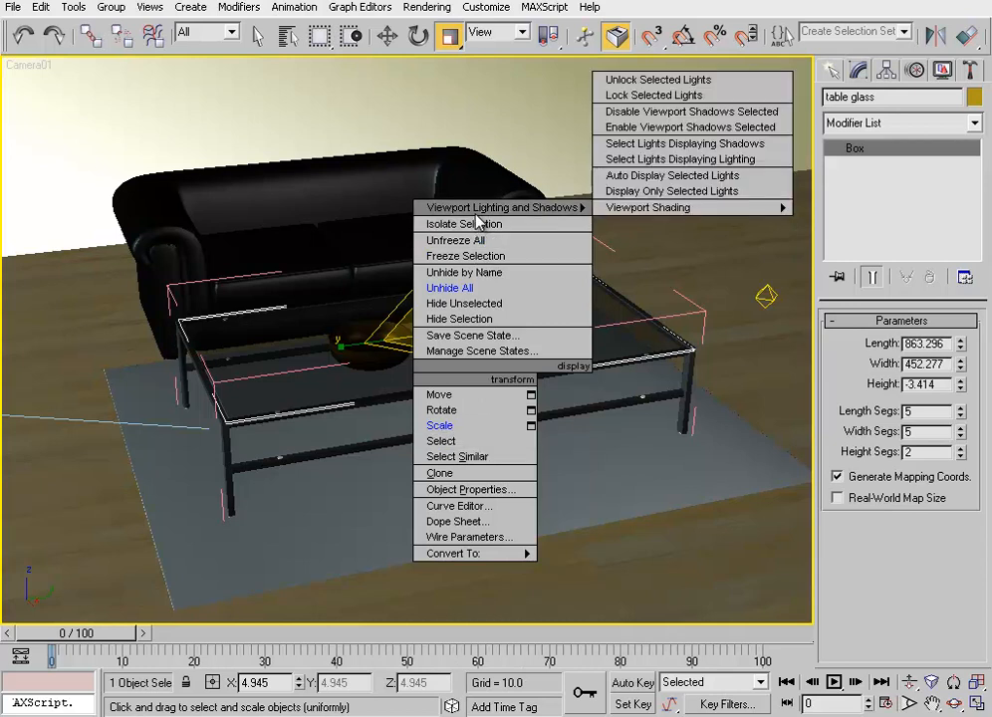
pyautogui.click(227, 460)
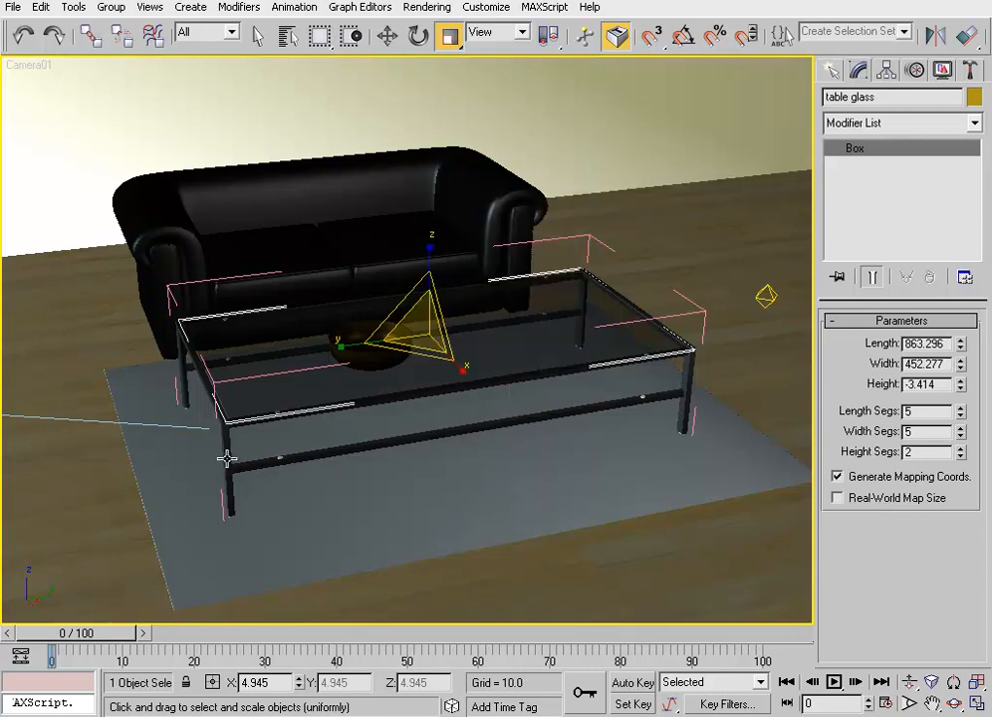
pyautogui.click(227, 461)
pyautogui.rightClick(227, 460)
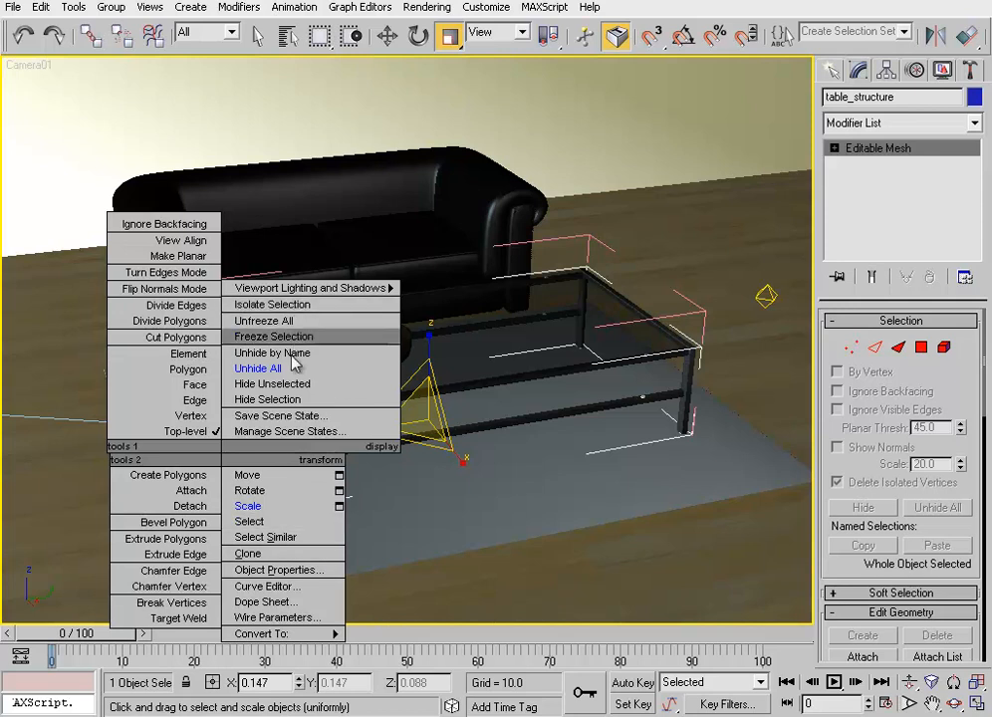
pyautogui.click(508, 354)
pyautogui.click(508, 354)
pyautogui.rightClick(508, 354)
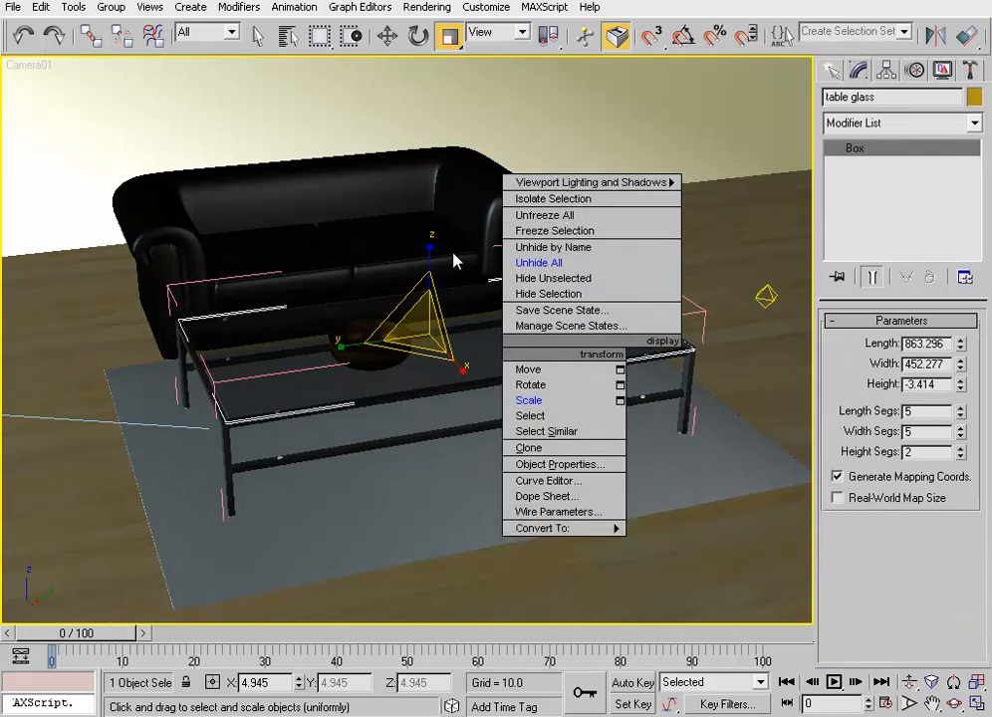
pyautogui.rightClick(465, 371)
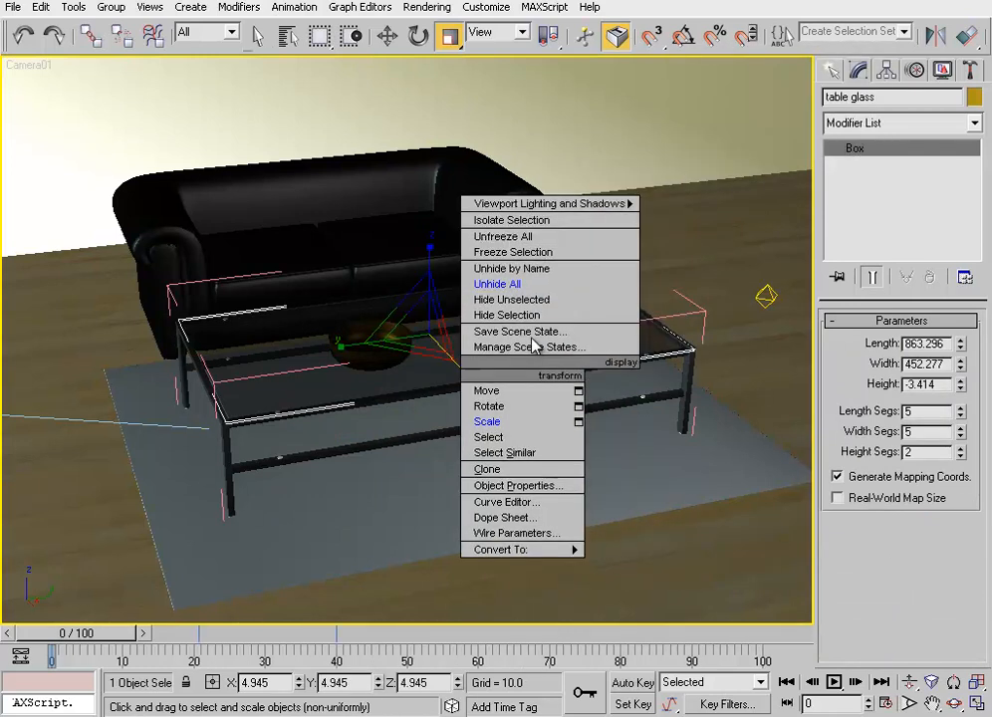
pyautogui.click(498, 286)
# Clear the selection, and hide the whole Geometry category and show it again.
pyautogui.click(942, 70)
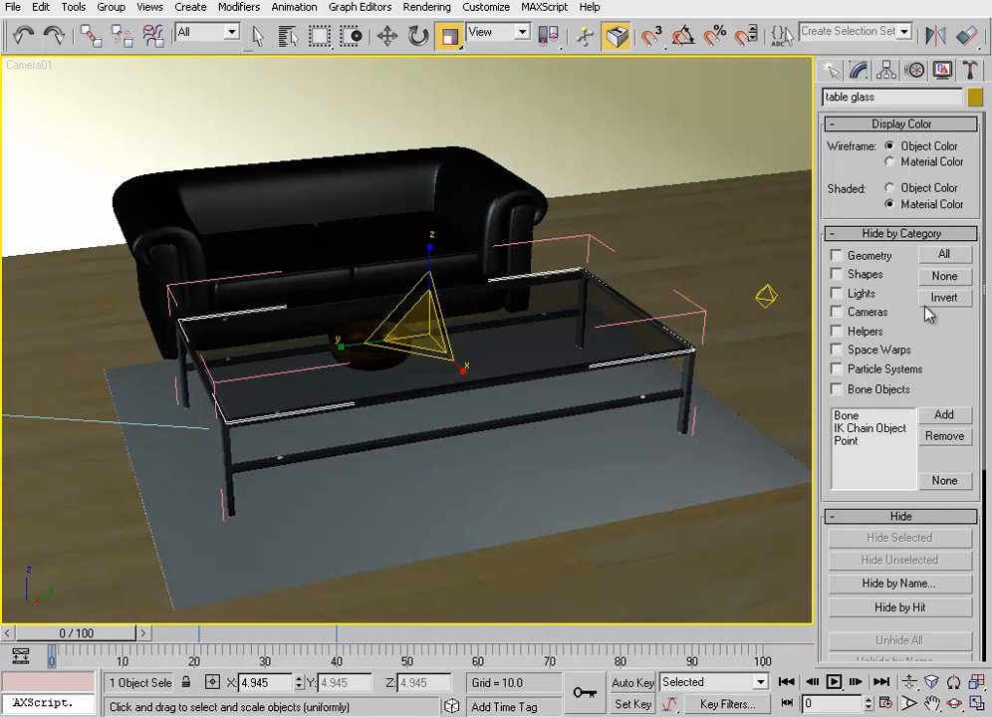
pyautogui.click(800, 284)
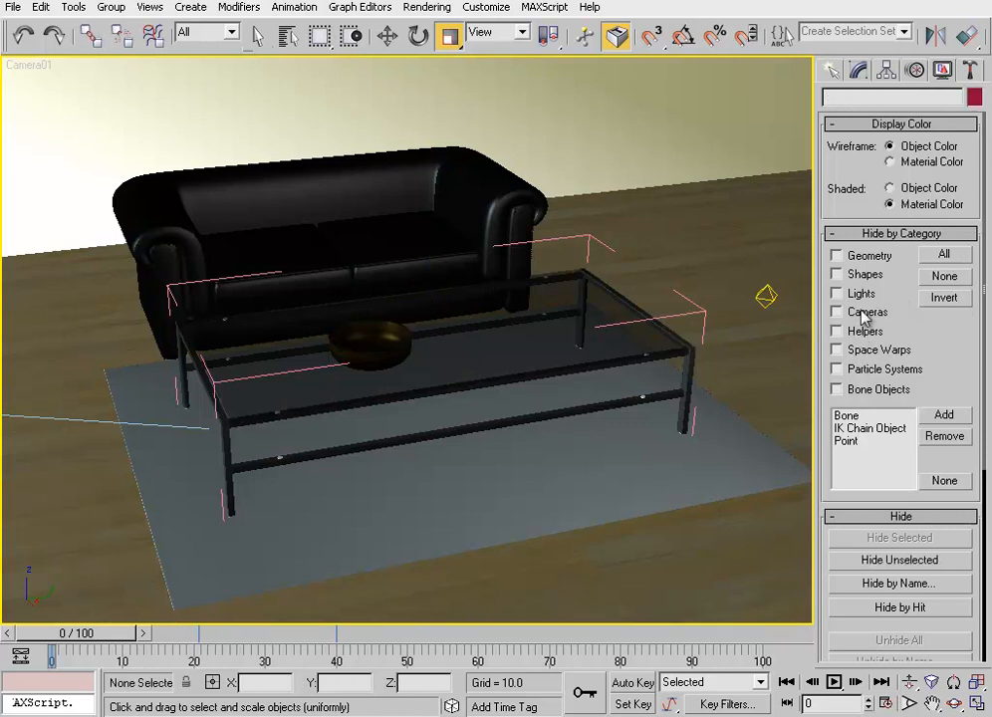
pyautogui.click(838, 258)
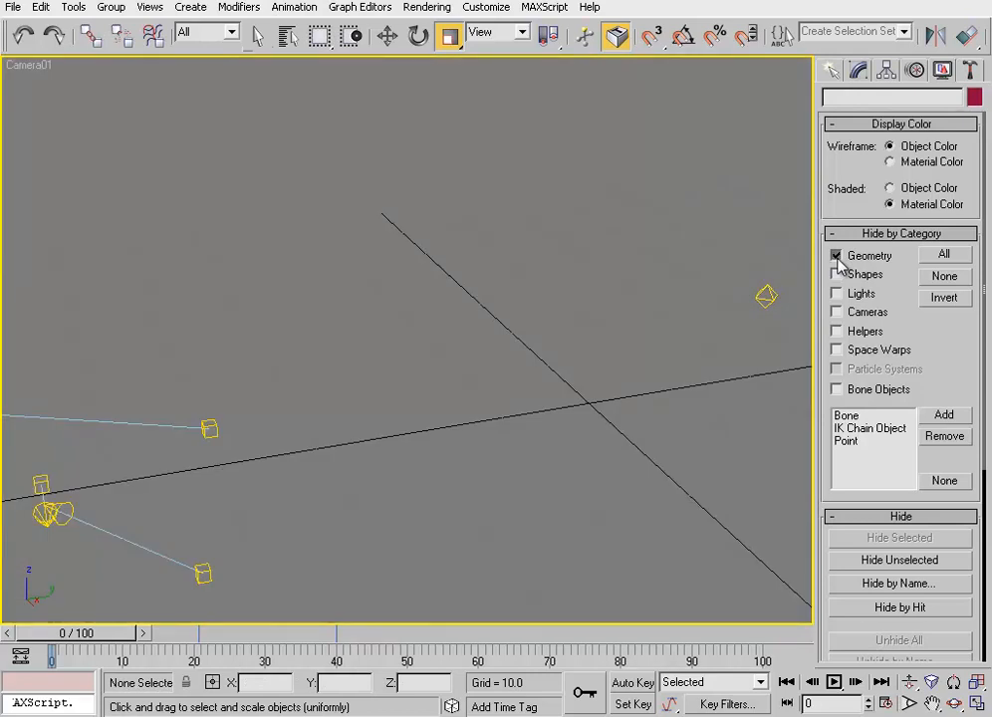
pyautogui.click(838, 258)
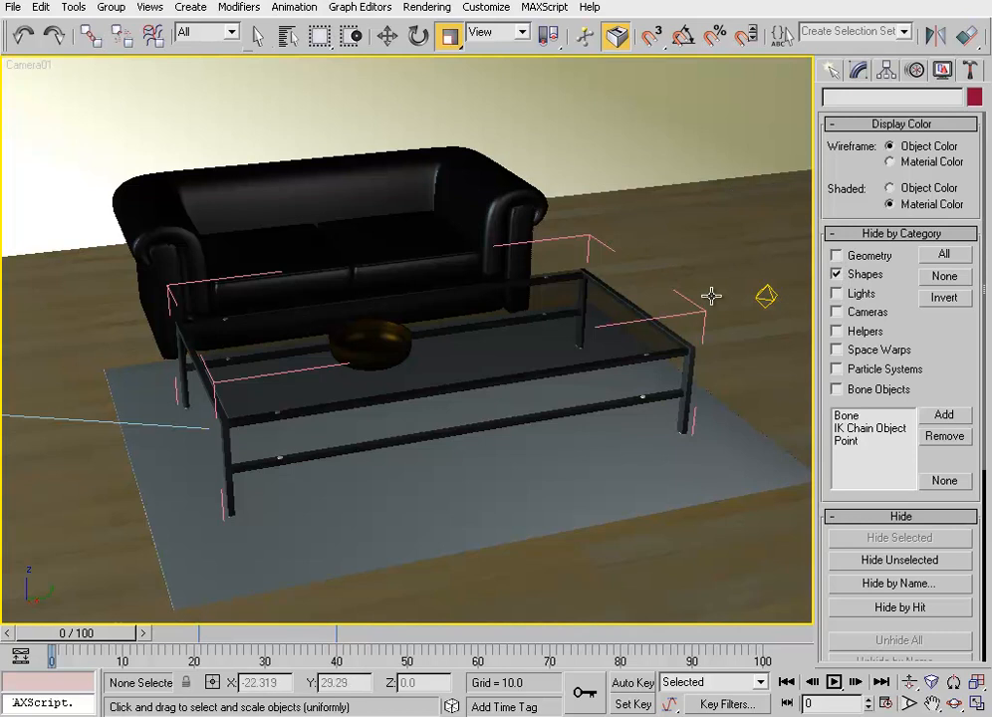
# Switch hiding of the Shapes and Lights categories on and off, ending with both categories shown.
pyautogui.click(837, 276)
pyautogui.click(838, 298)
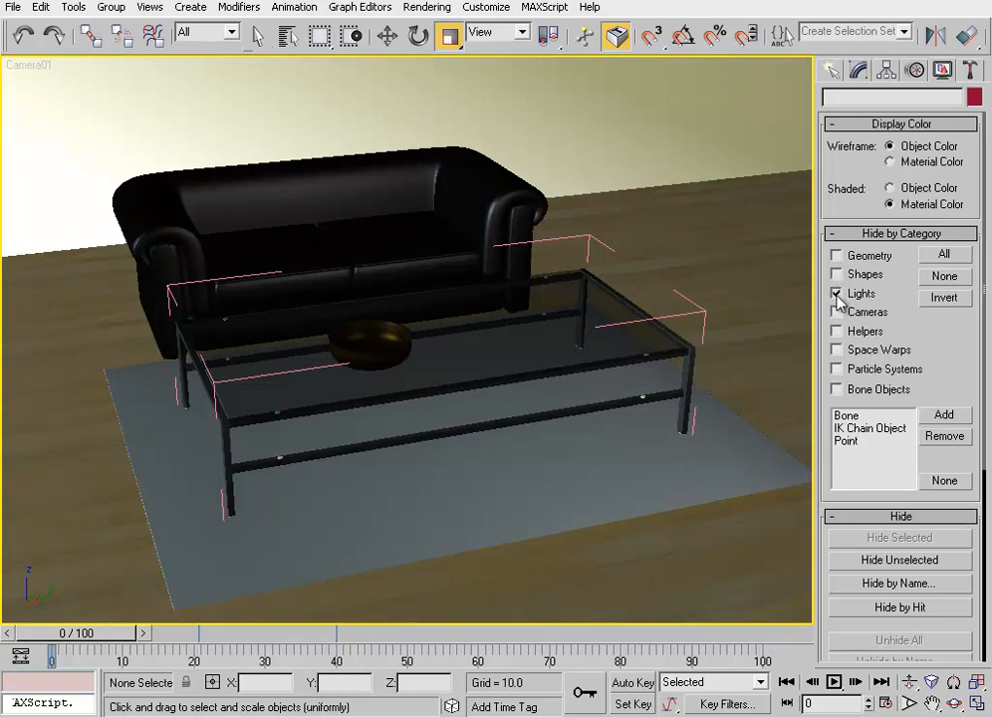
pyautogui.click(837, 294)
pyautogui.click(837, 294)
pyautogui.click(837, 294)
pyautogui.click(838, 297)
pyautogui.click(838, 297)
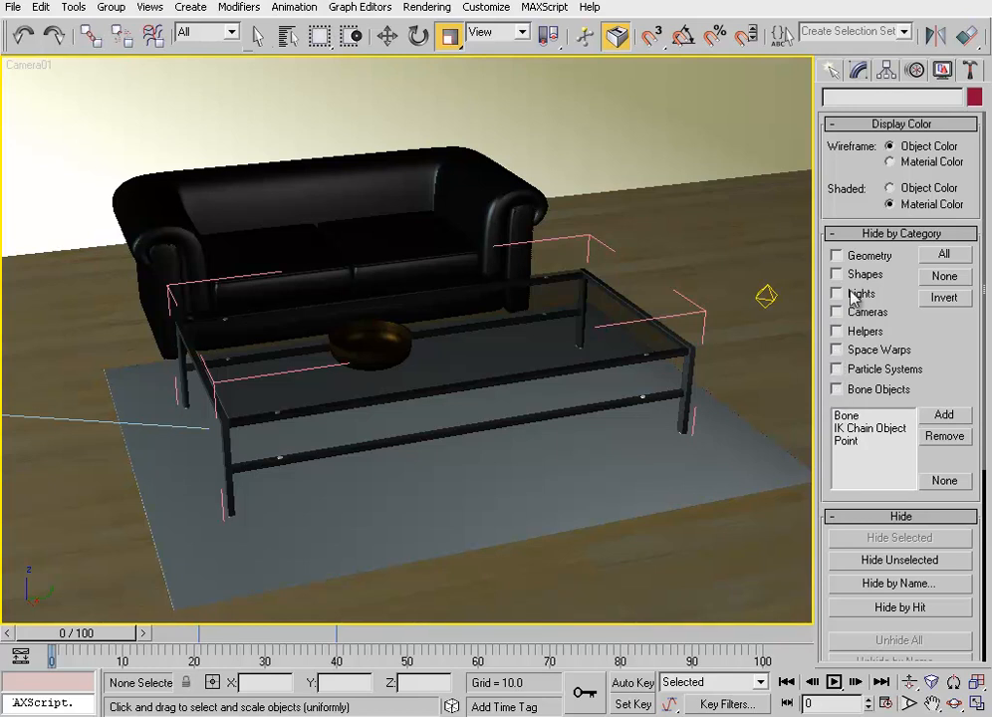
# Switch to the Move tool and compare the Hide options with the viewport's context display commands.
pyautogui.press('w')
pyautogui.moveTo(824, 499); pyautogui.dragTo(822, 372)
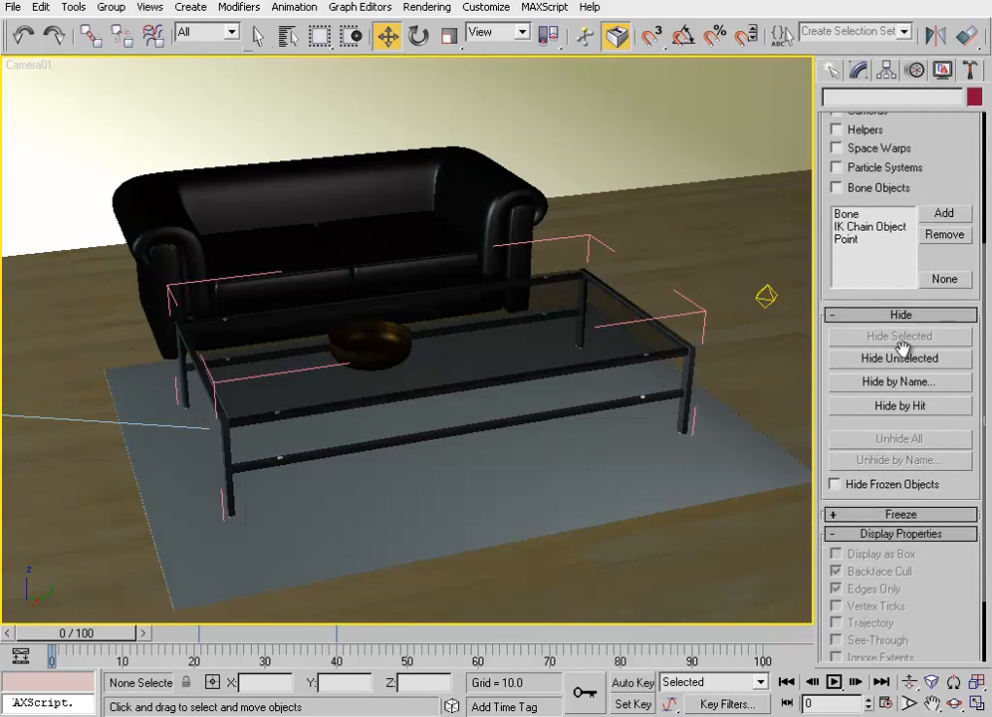
pyautogui.rightClick(489, 328)
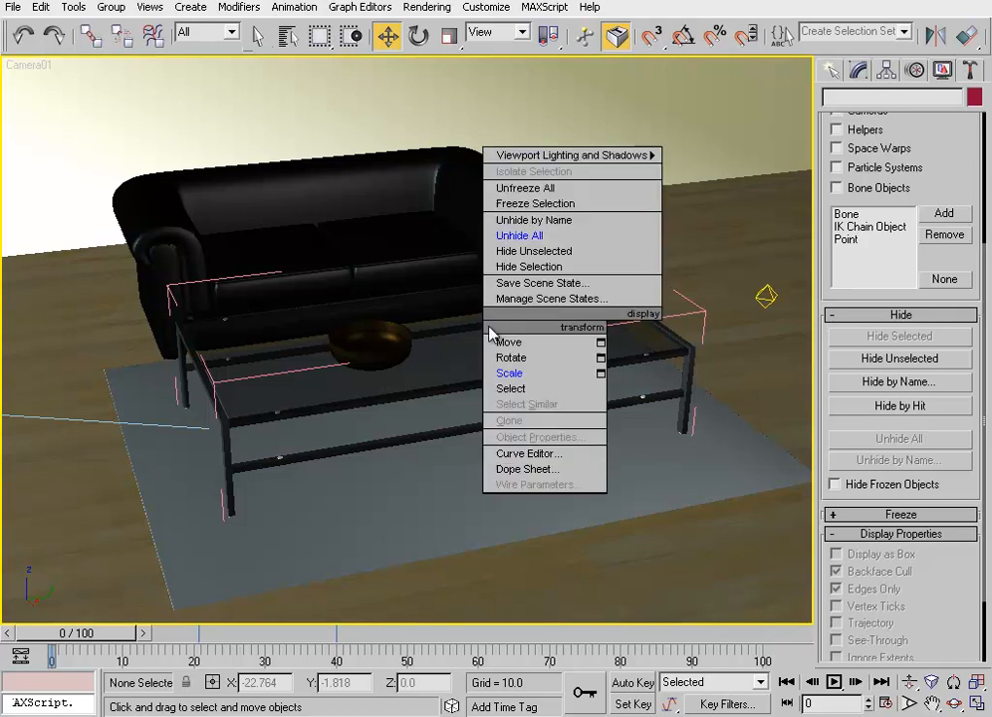
pyautogui.click(817, 352)
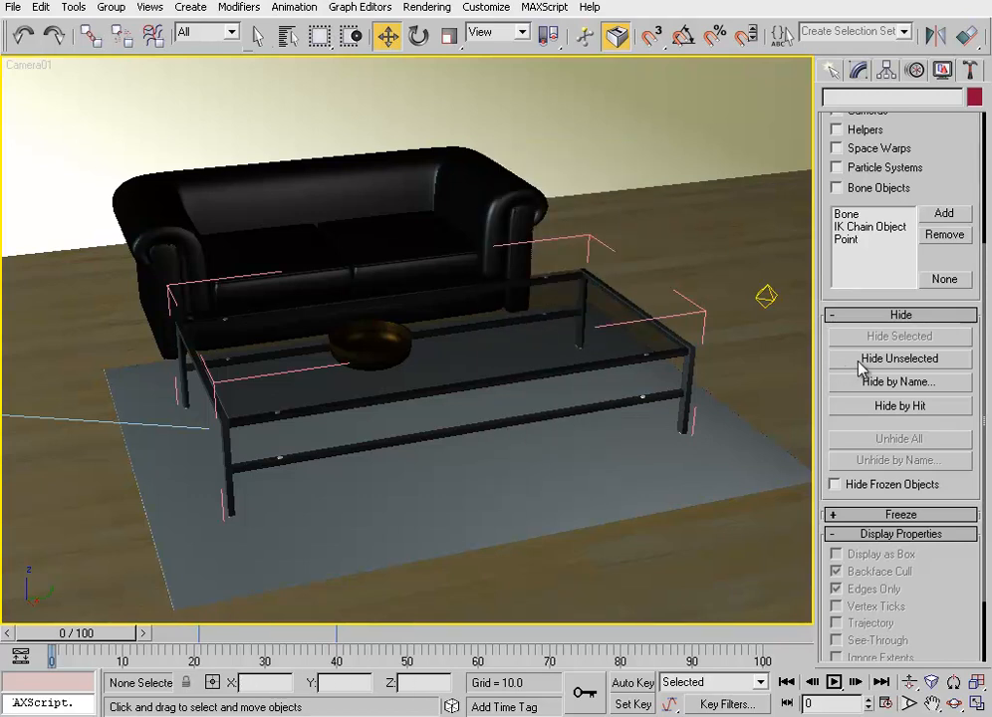
# Hide all unselected objects in the scene and unhide all of them again.
pyautogui.click(862, 359)
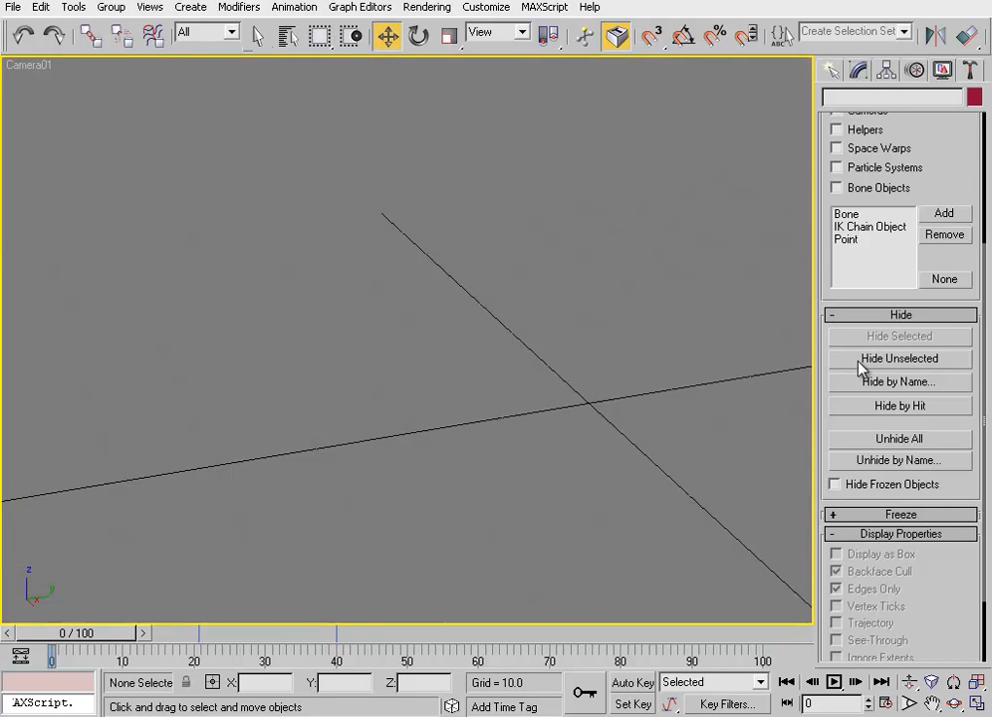
pyautogui.click(858, 440)
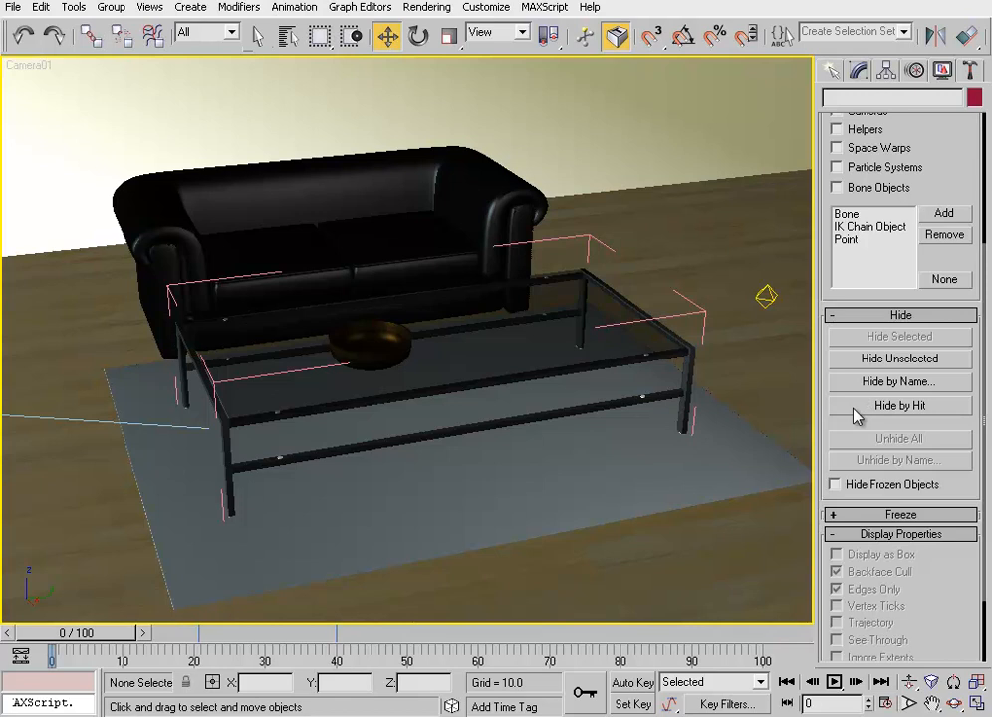
# Hide the bowl by choosing it from the scene's object name list, and unhide all objects again.
pyautogui.click(855, 389)
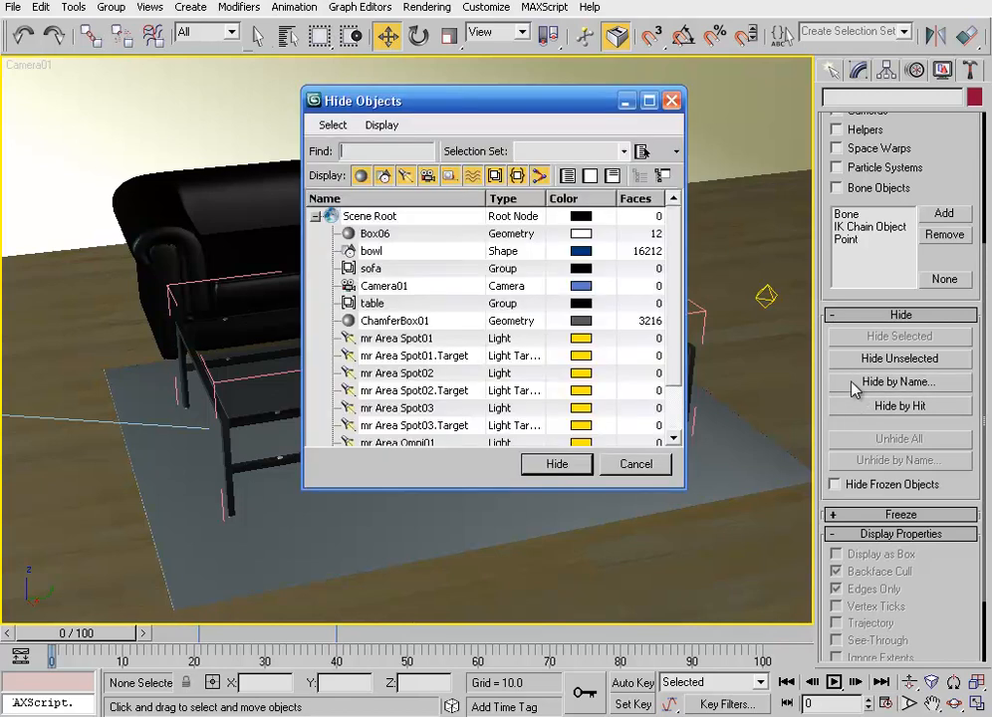
pyautogui.scroll(-1, 673, 305)
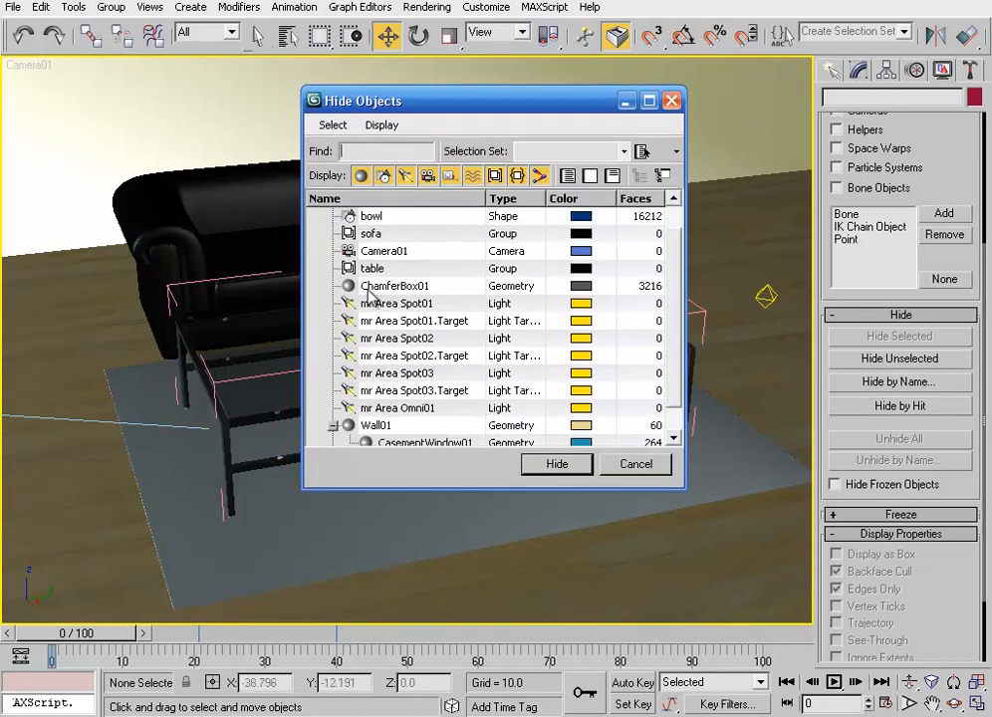
pyautogui.scroll(2, 534, 264)
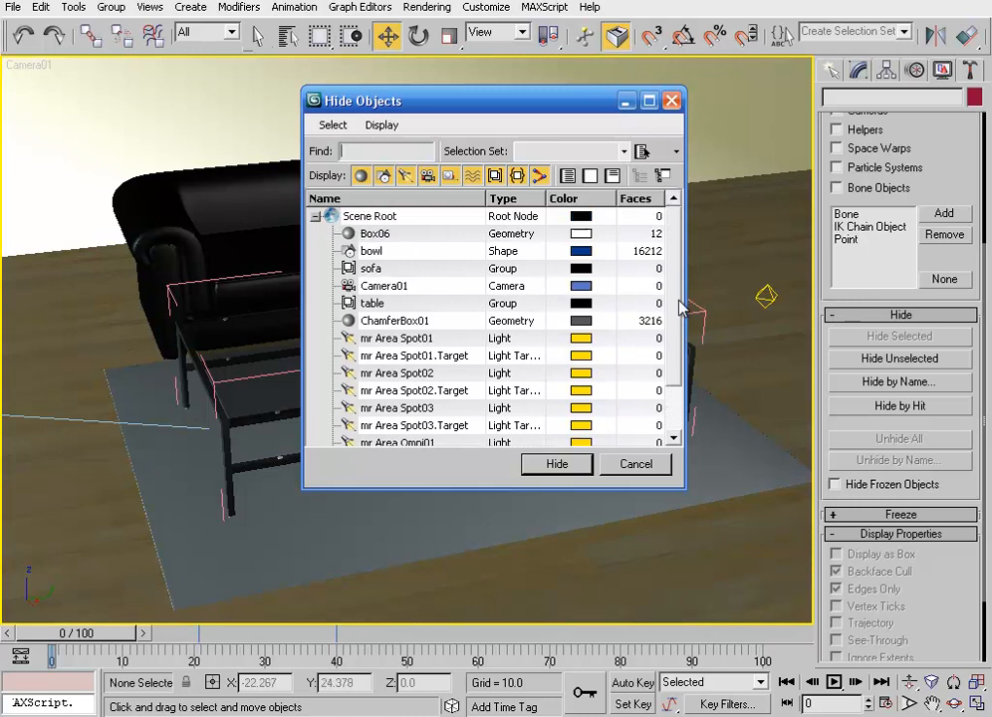
pyautogui.click(372, 253)
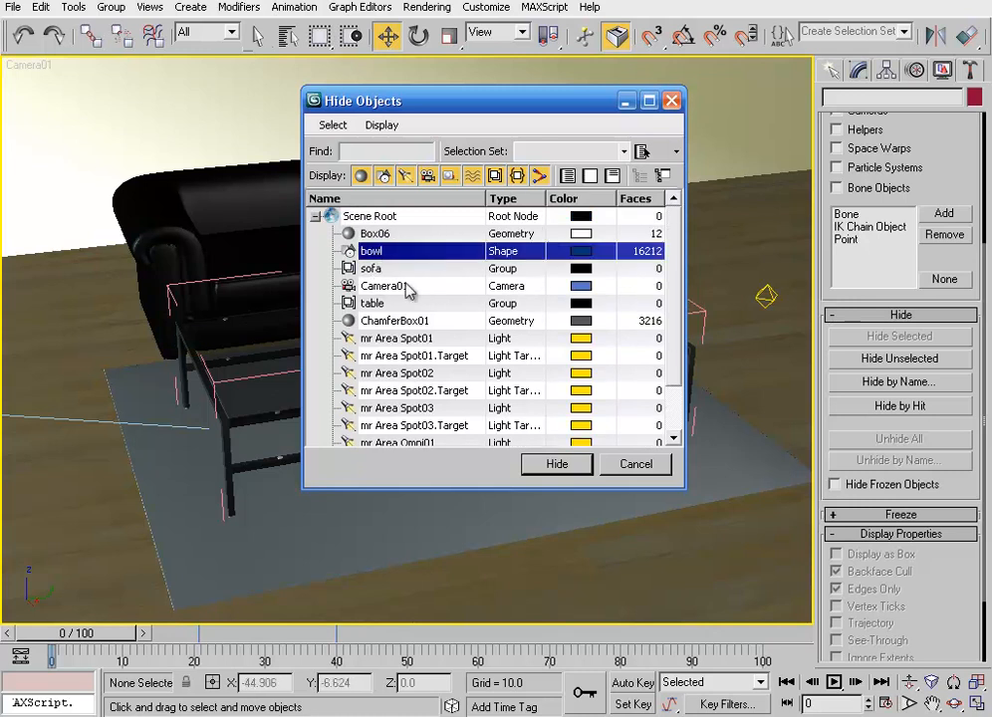
pyautogui.click(547, 464)
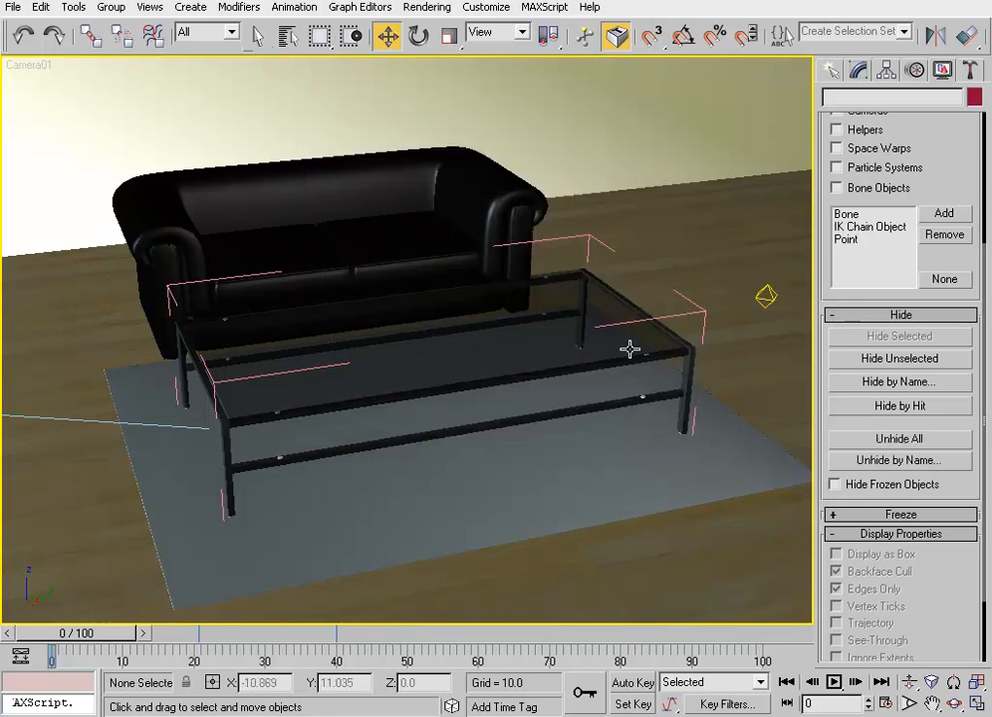
pyautogui.click(864, 449)
# Hide the sofa, table, bowl and rug one by one using Hide by Hit, and unhide all objects.
pyautogui.scroll(-1, 820, 381)
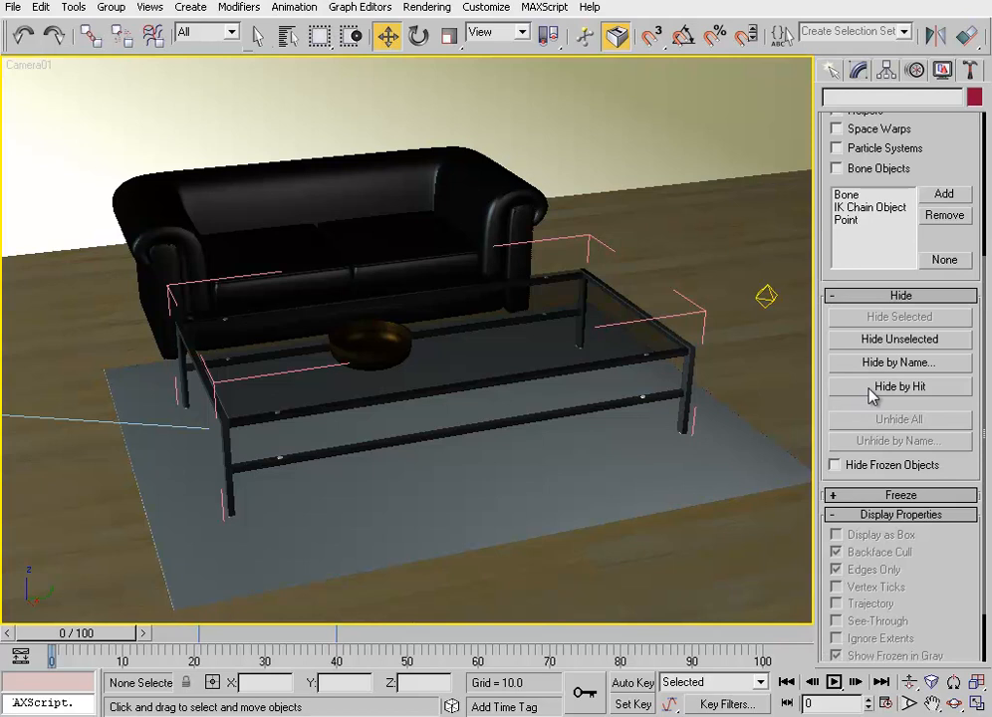
pyautogui.rightClick(449, 265)
pyautogui.click(828, 354)
pyautogui.click(878, 389)
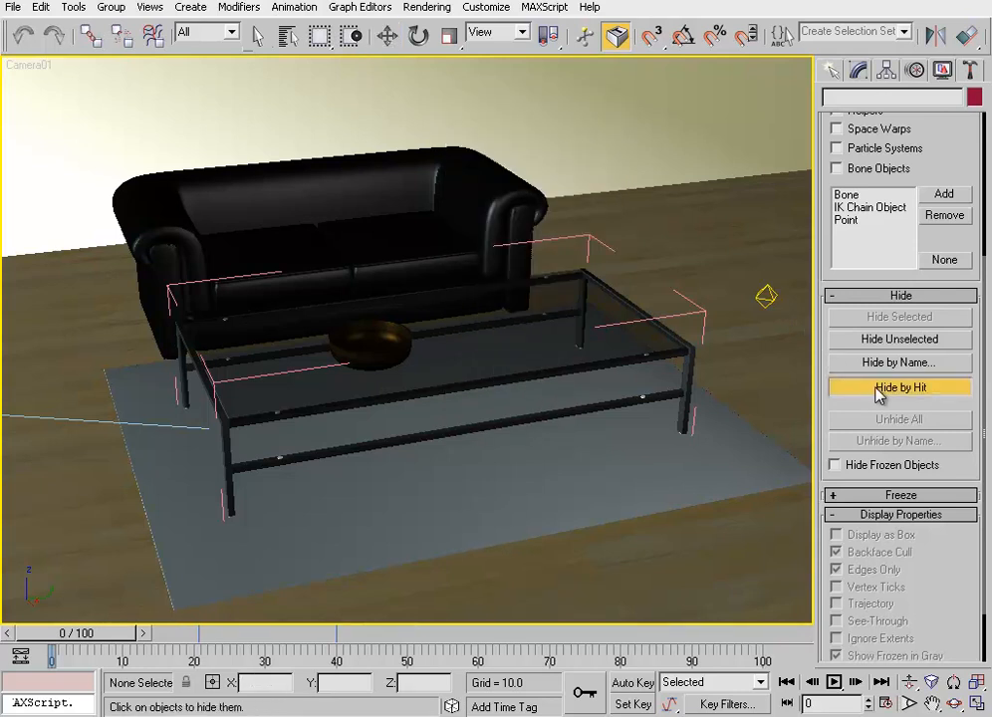
pyautogui.click(452, 243)
pyautogui.click(392, 347)
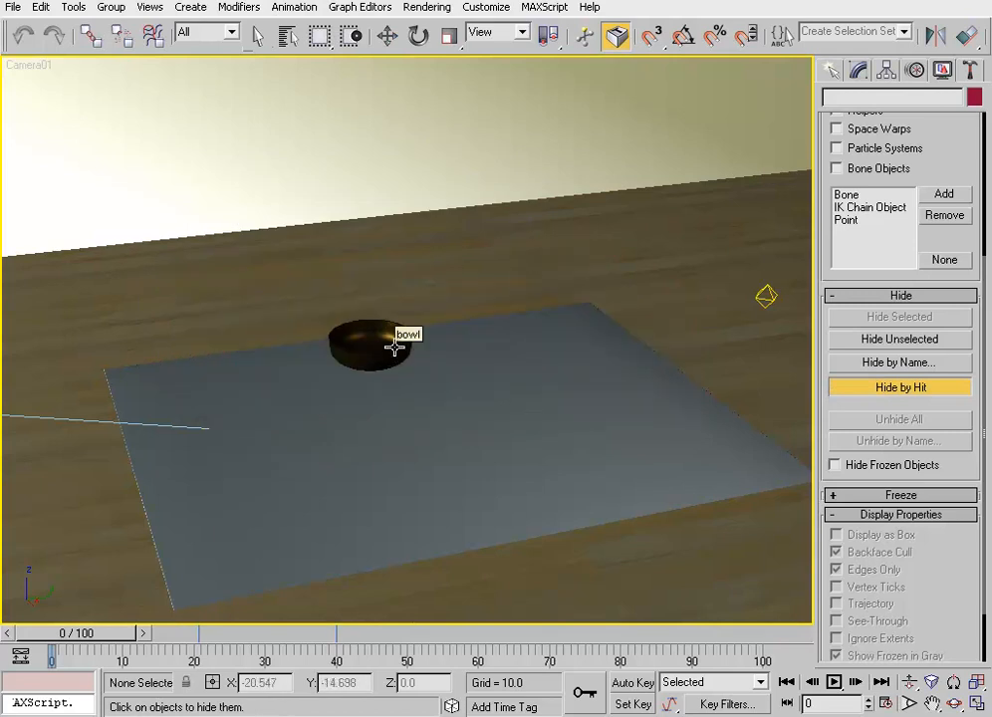
pyautogui.click(395, 346)
pyautogui.click(430, 391)
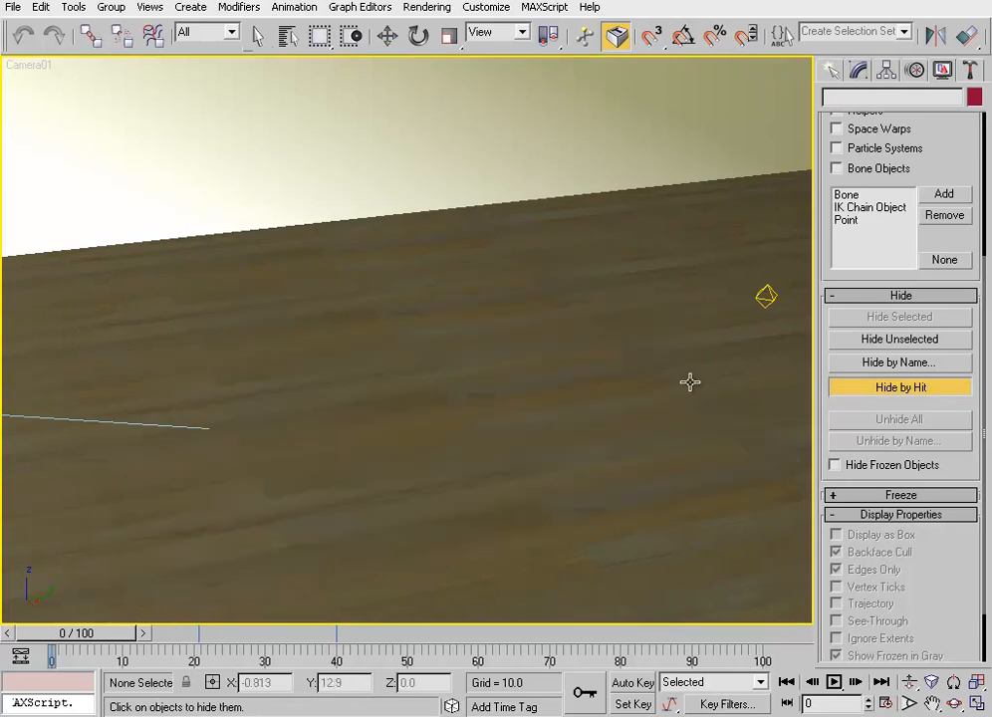
pyautogui.click(833, 395)
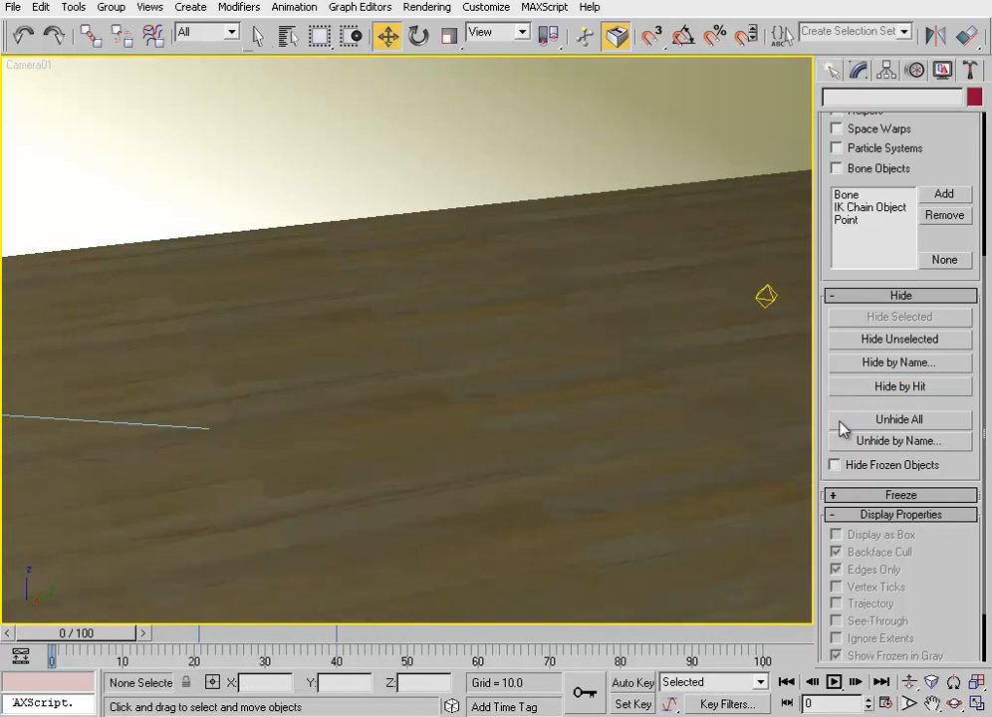
pyautogui.click(842, 426)
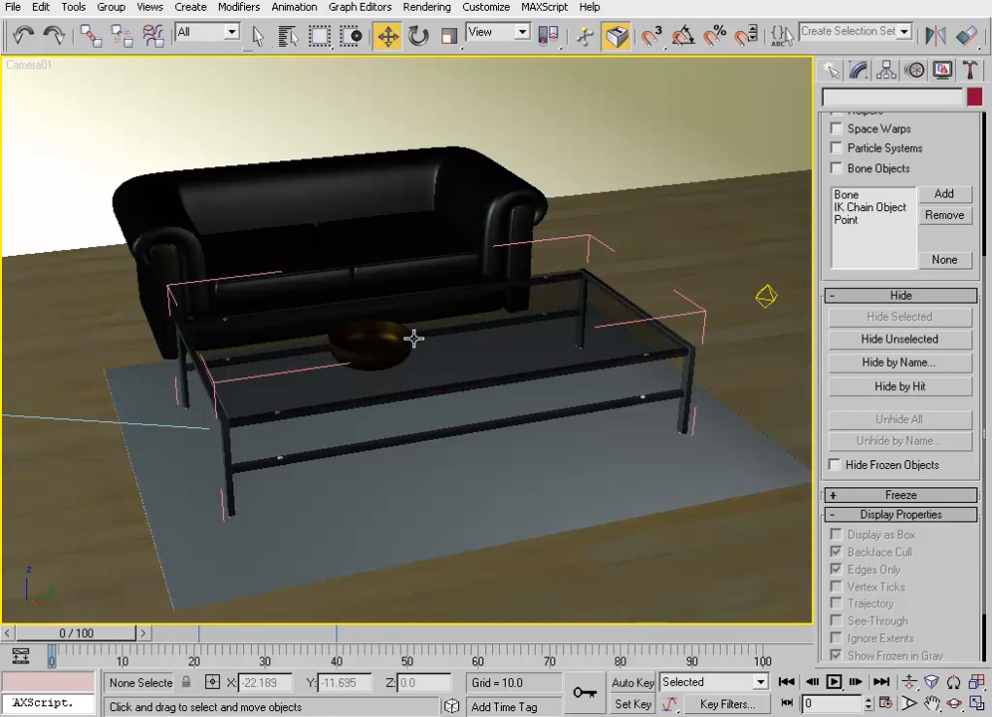
# Select the bowl on the table.
pyautogui.click(385, 353)
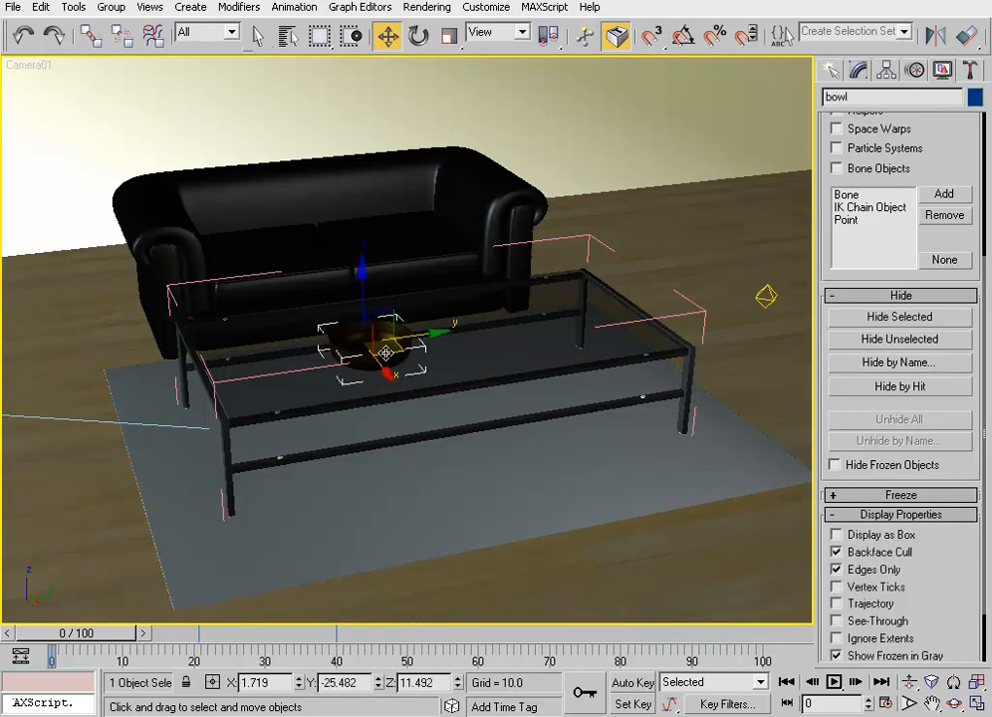